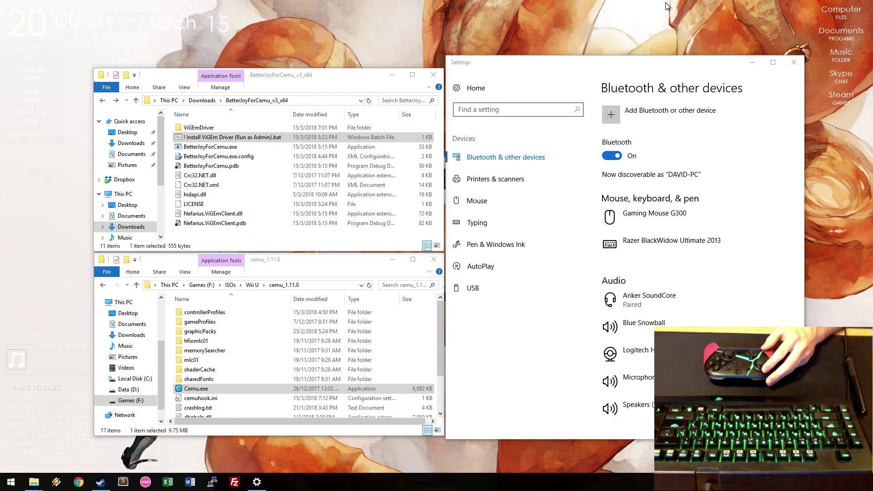
Launch Chrome from the taskbar to reach the Google homepage.
{"action": "left_click", "coordinate": [78, 482]}
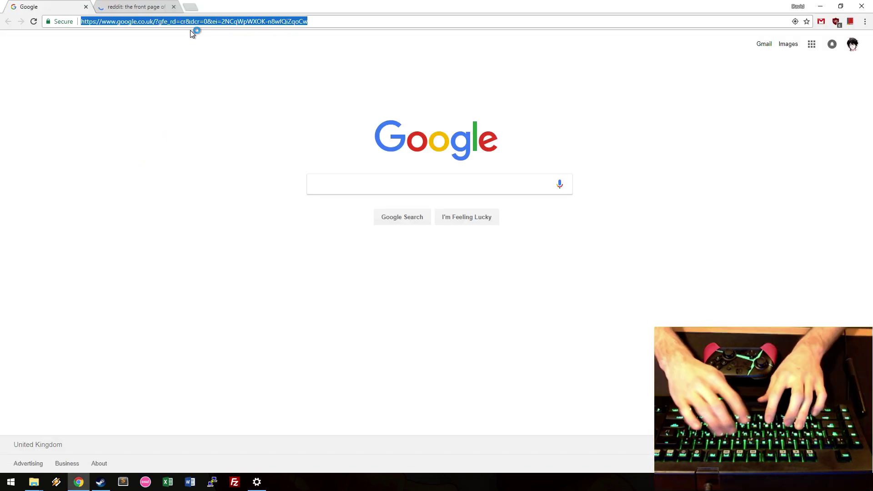
Go to davidobot's BetterJoyForCemu GitHub repository and open its releases list.
{"action": "type", "text": "github.com/r/"}
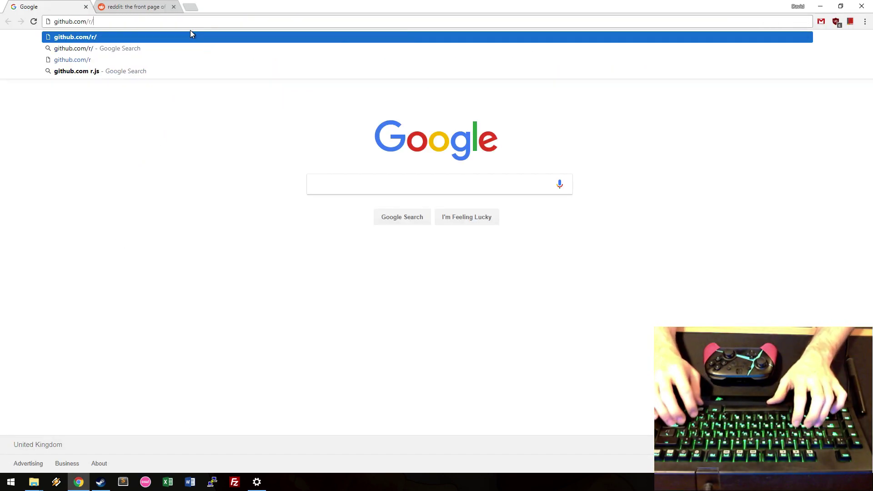
{"action": "key", "text": "BackSpace"}
{"action": "key", "text": "BackSpace"}
{"action": "type", "text": "da"}
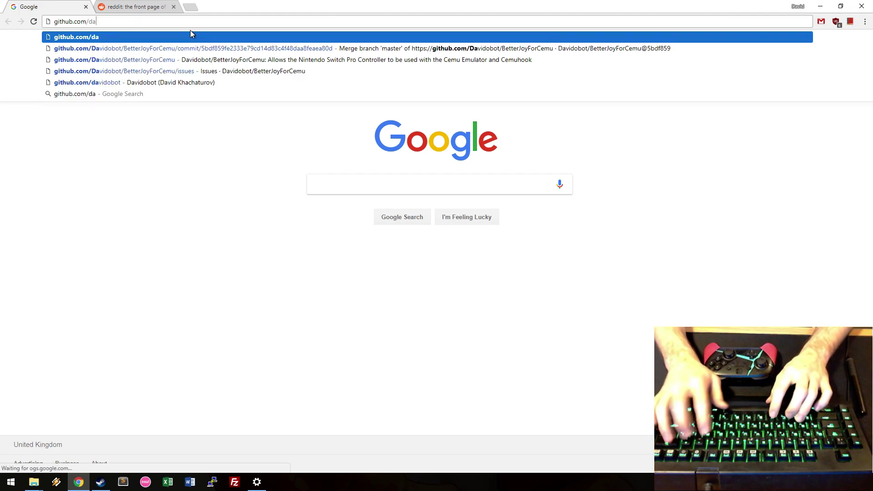
{"action": "type", "text": "vidobot"}
{"action": "key", "text": "Down"}
{"action": "key", "text": "Down"}
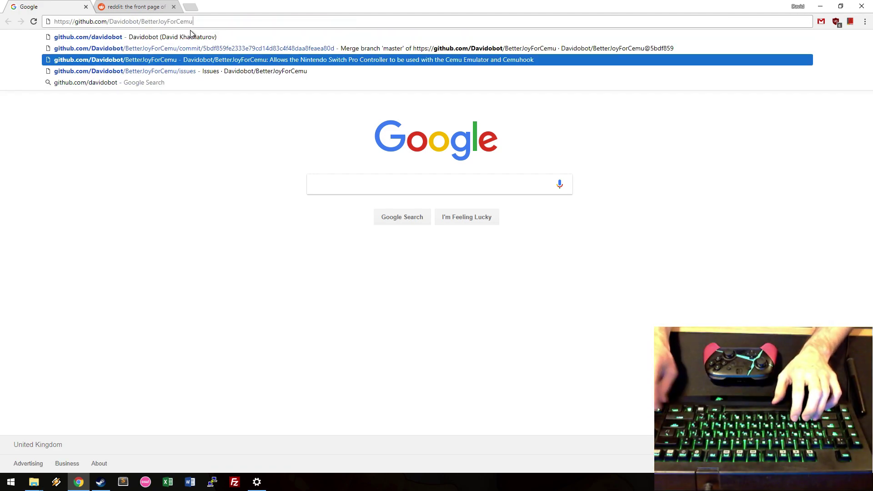
{"action": "key", "text": "Return"}
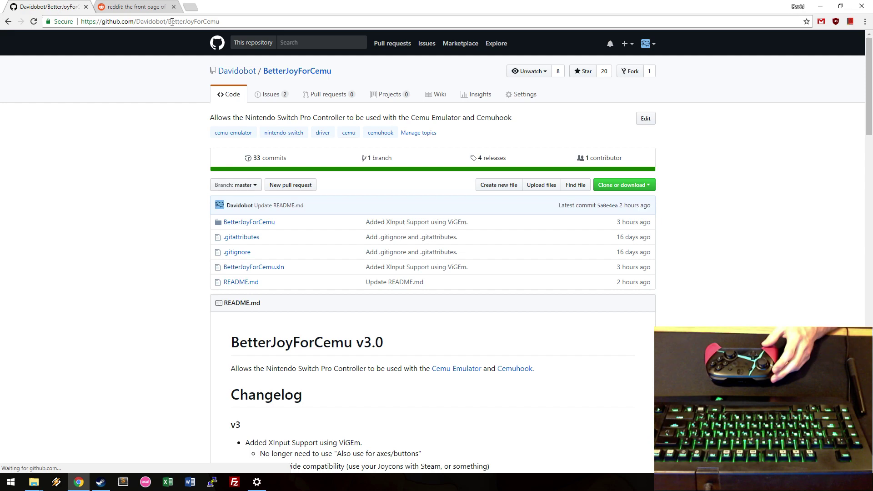
{"action": "left_click", "coordinate": [493, 159]}
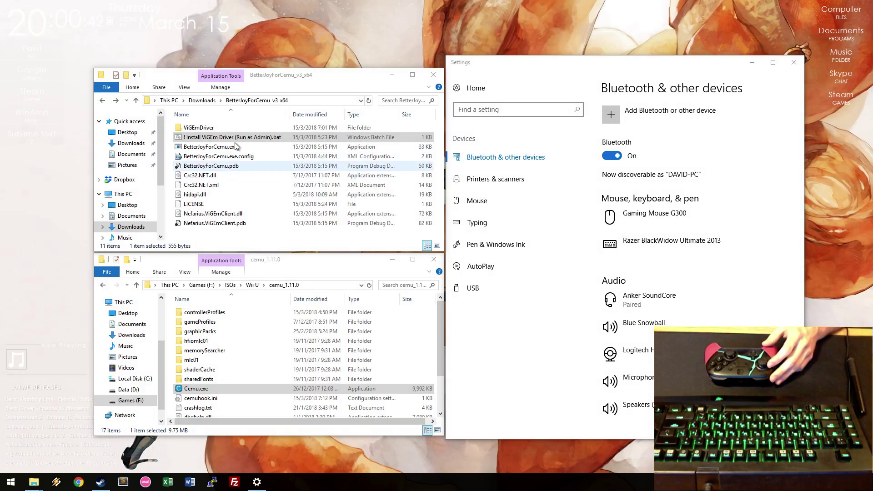
Run '! Install ViGEm Driver (Run as Admin).bat' as administrator and close the finished console.
{"action": "double_click", "coordinate": [255, 137]}
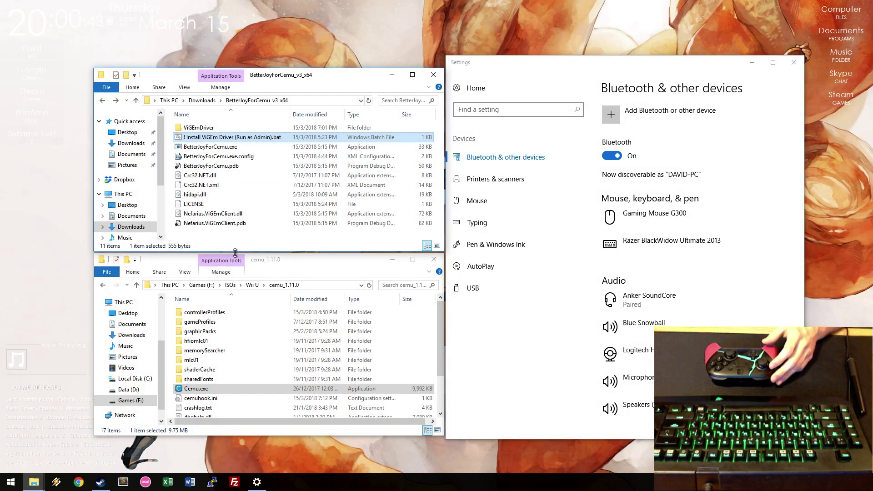
{"action": "right_click", "coordinate": [201, 139]}
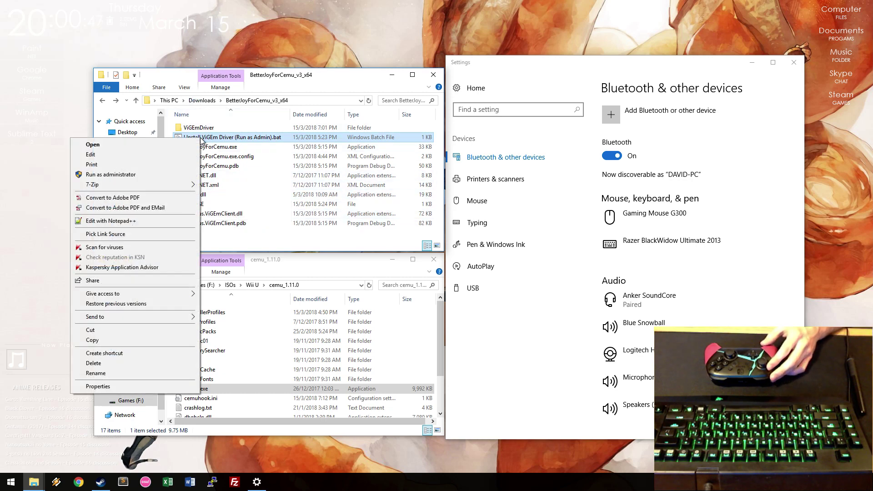
{"action": "left_click", "coordinate": [282, 75]}
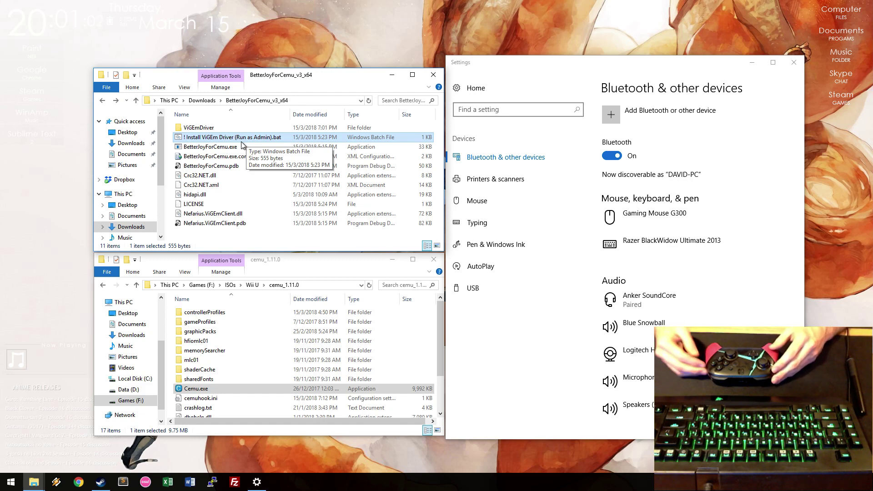
{"action": "right_click", "coordinate": [269, 136]}
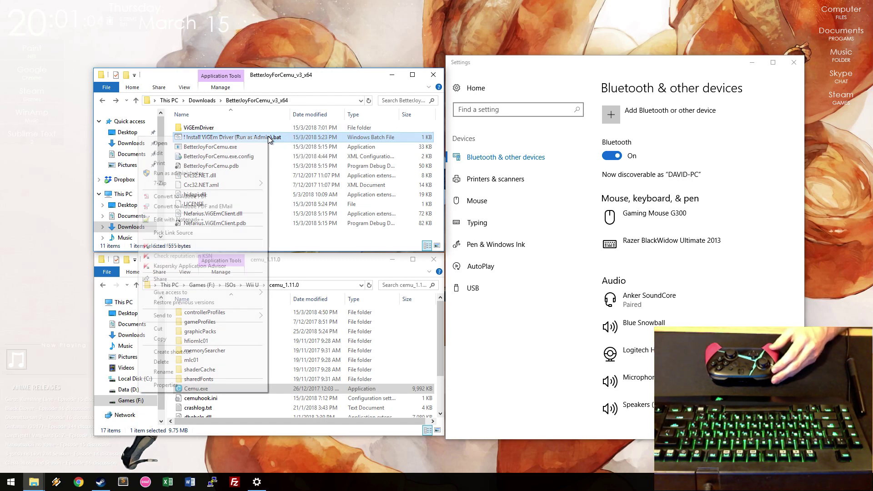
{"action": "left_click", "coordinate": [203, 173]}
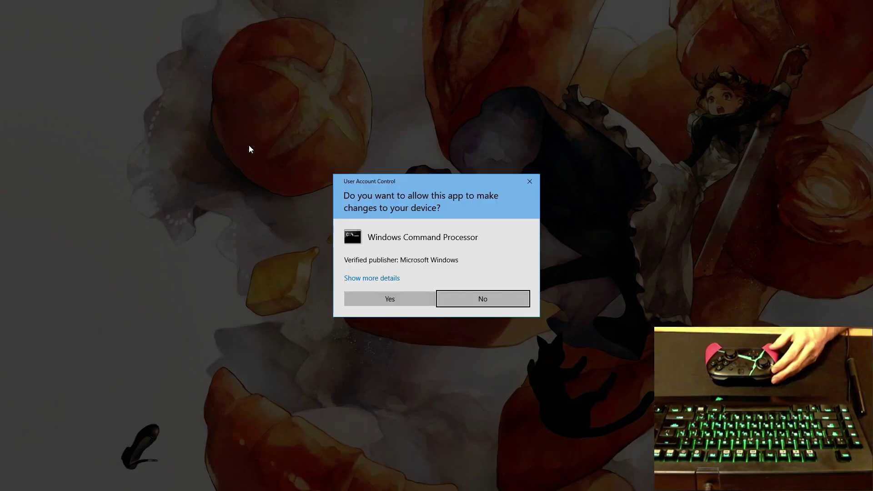
{"action": "left_click", "coordinate": [408, 299]}
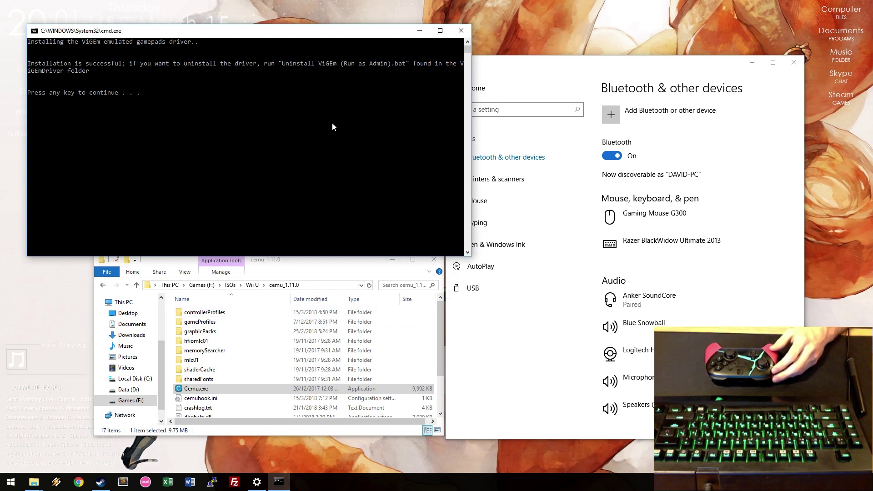
{"action": "key", "text": "Return"}
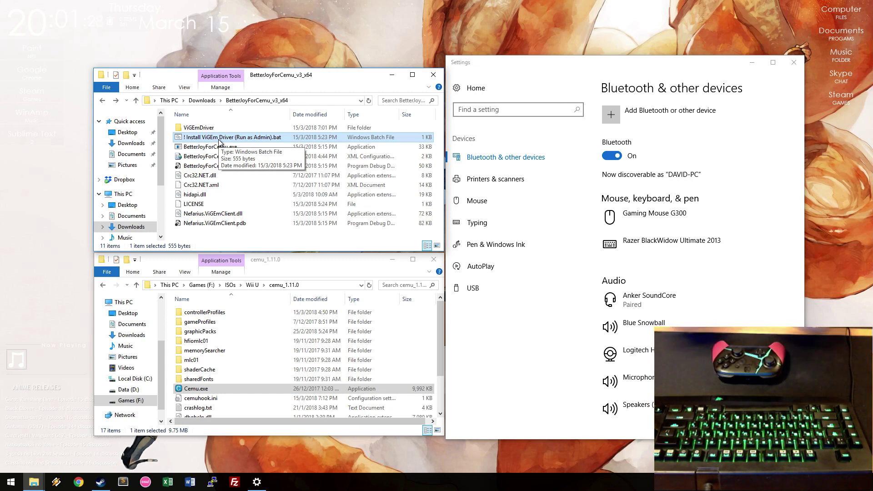
Pair the Pro Controller through Add a device > Bluetooth, then start BetterJoyForCemu.
{"action": "left_click", "coordinate": [655, 63]}
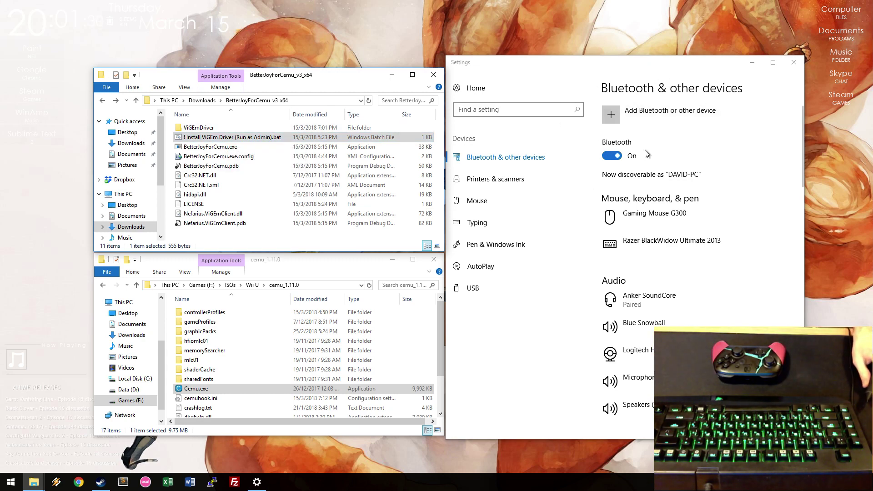
{"action": "left_click", "coordinate": [614, 112]}
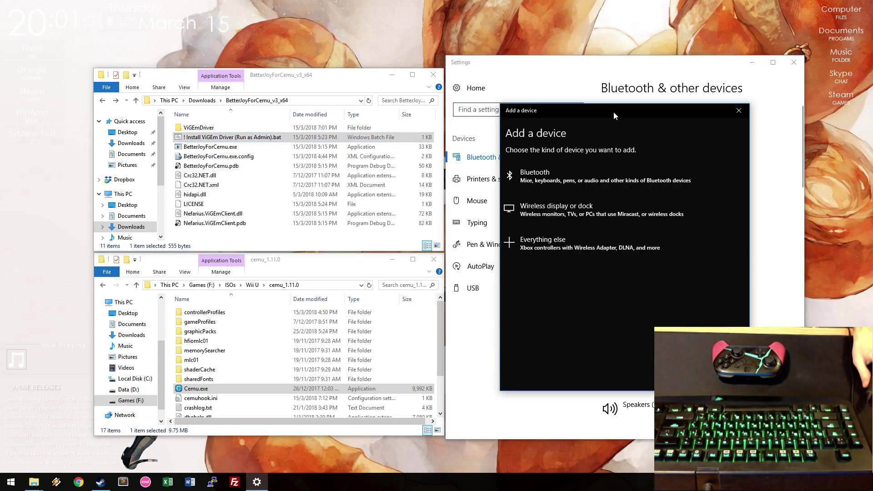
{"action": "left_click", "coordinate": [555, 179]}
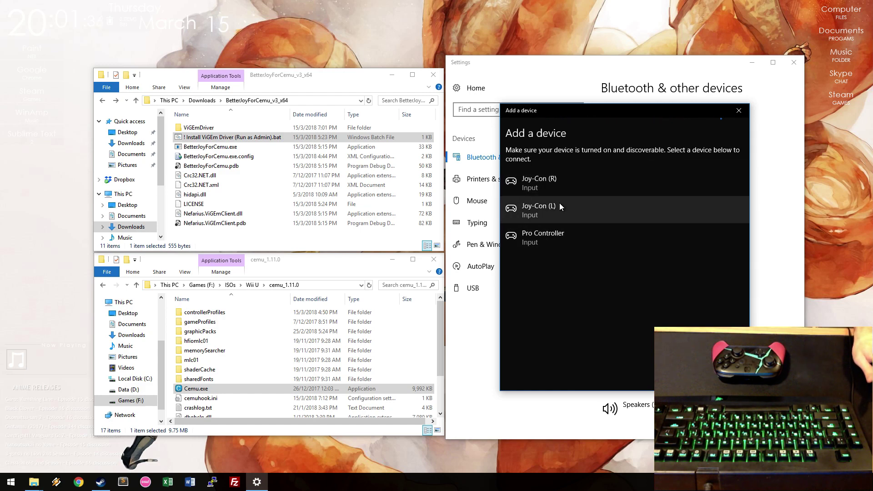
{"action": "left_click", "coordinate": [552, 242]}
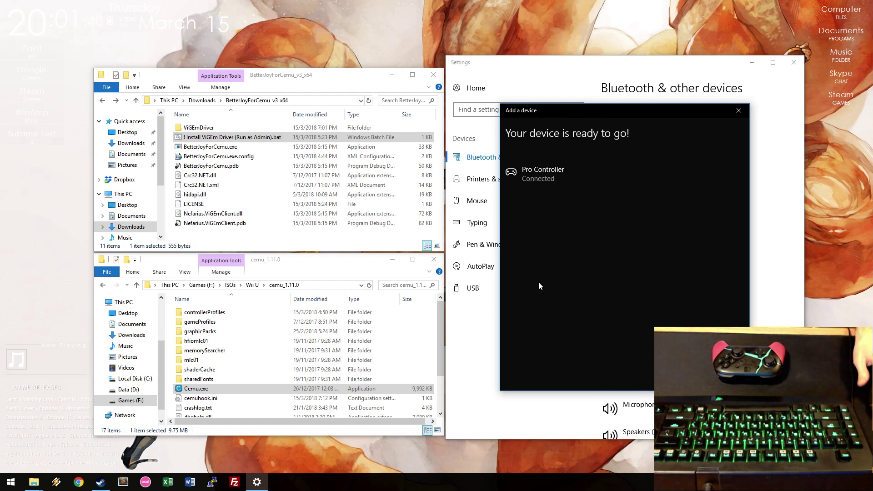
{"action": "left_click", "coordinate": [738, 110]}
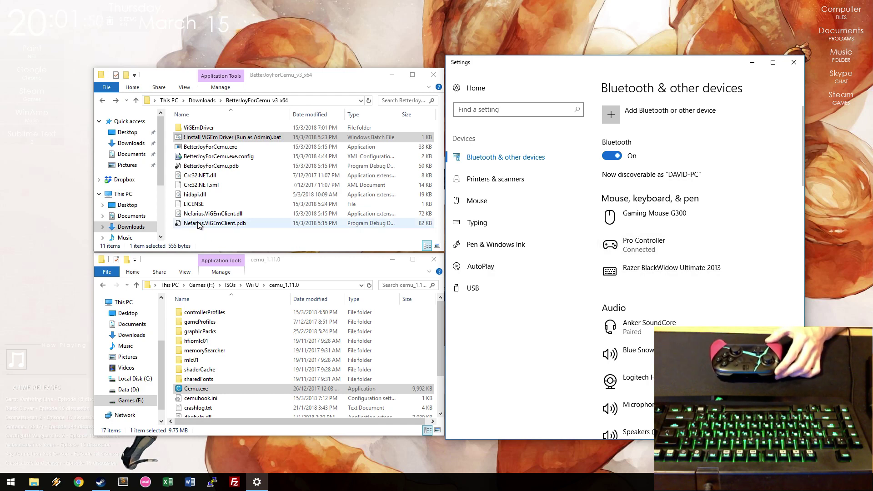
{"action": "double_click", "coordinate": [221, 148]}
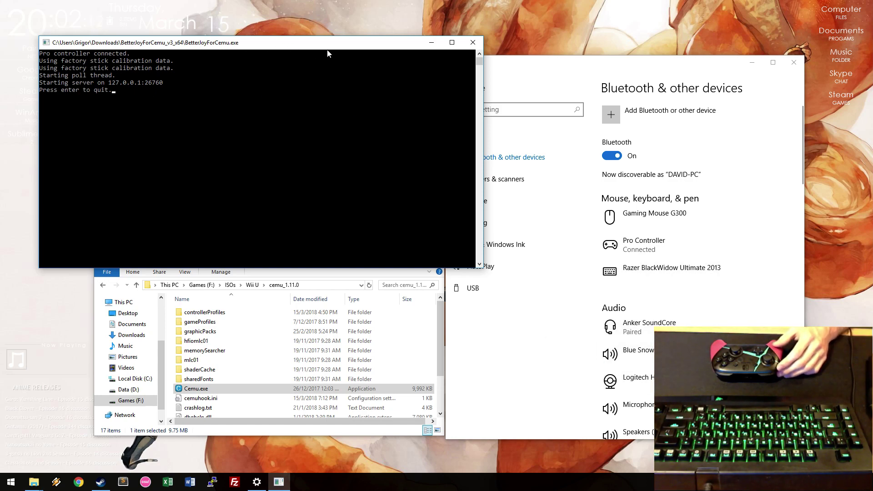
Minimize the BetterJoyForCemu console once it reports the Pro controller connected.
{"action": "left_click", "coordinate": [431, 43]}
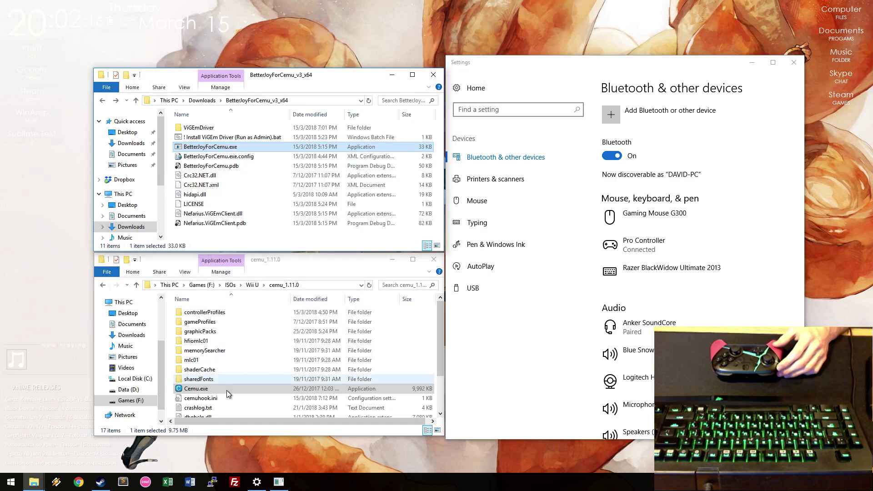
Launch Cemu, reposition its window and open Options > Input settings for Controller 1.
{"action": "double_click", "coordinate": [226, 389]}
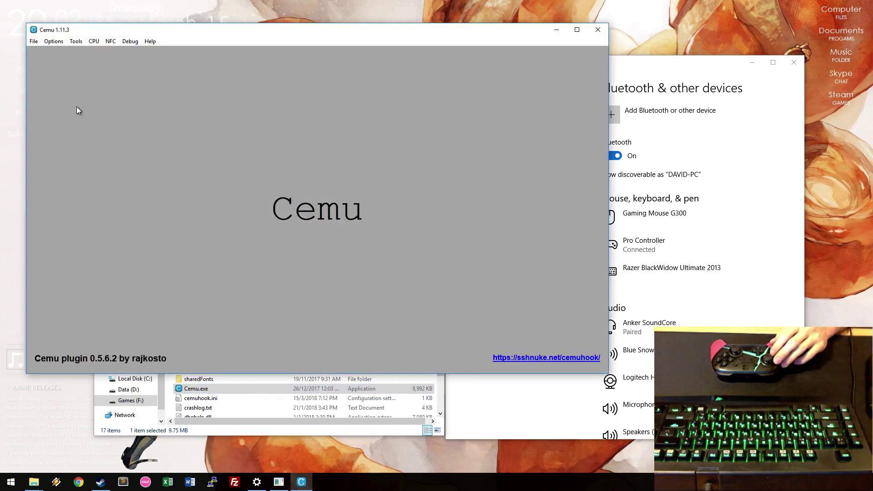
{"action": "left_click", "coordinate": [54, 42]}
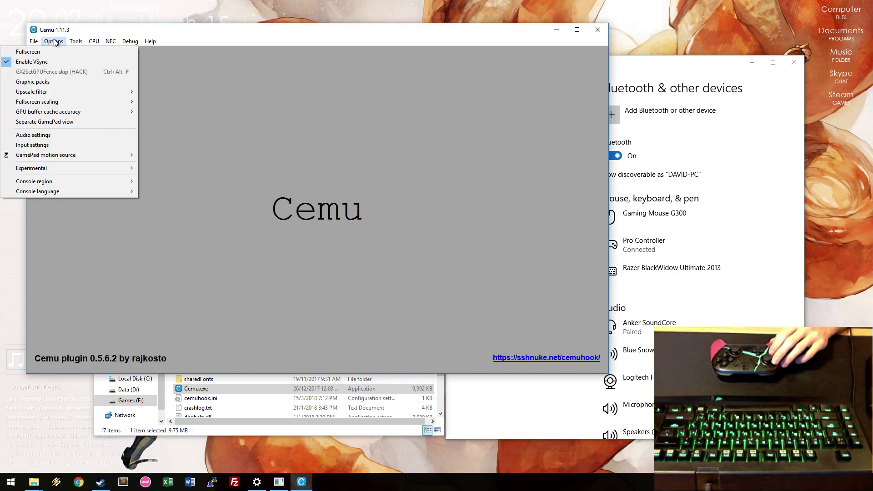
{"action": "left_click", "coordinate": [43, 34]}
{"action": "left_click_drag", "start_coordinate": [43, 34], "coordinate": [215, 64]}
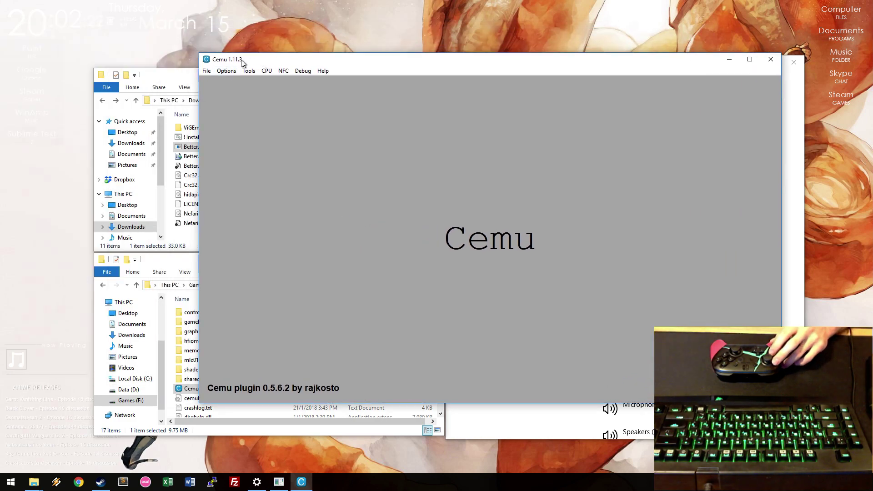
{"action": "left_click", "coordinate": [229, 73]}
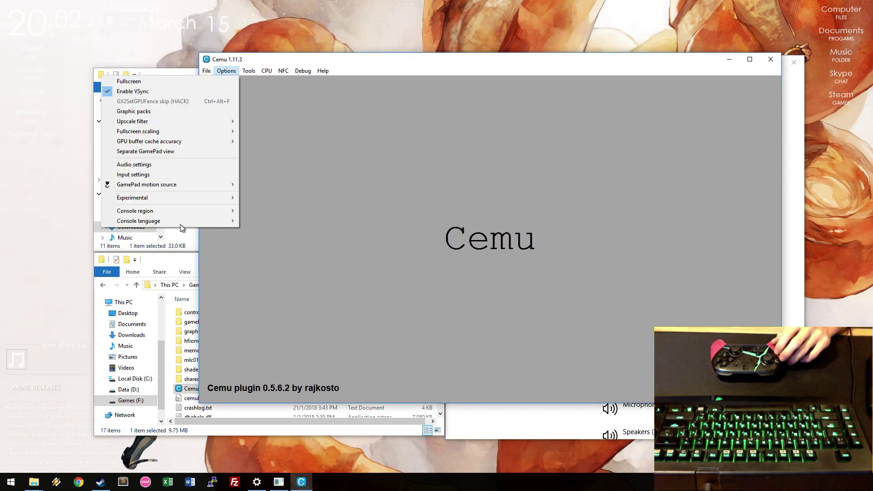
{"action": "mouse_move", "coordinate": [163, 185]}
{"action": "mouse_move", "coordinate": [287, 196]}
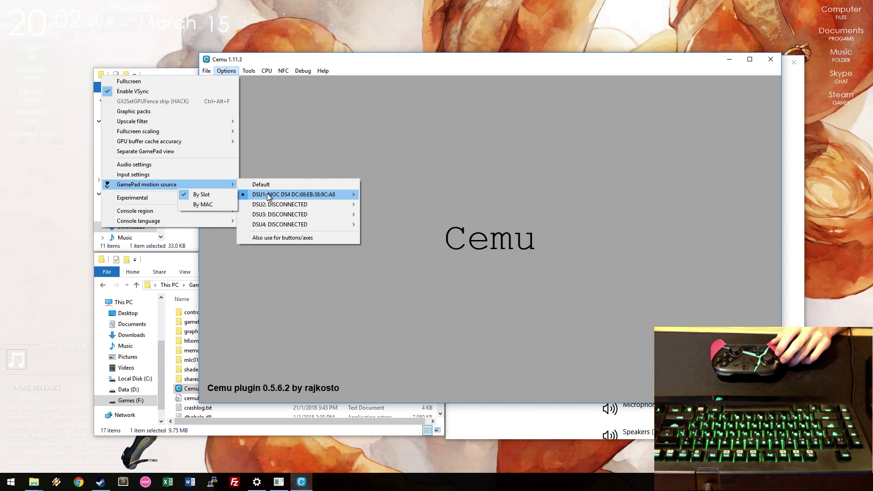
{"action": "left_click", "coordinate": [139, 175]}
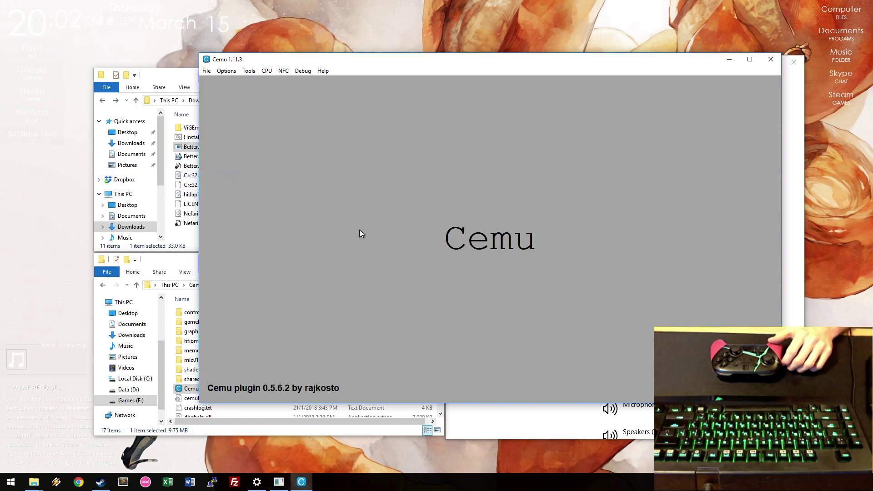
{"action": "scroll", "coordinate": [355, 152], "scroll_direction": "down", "scroll_amount": 1}
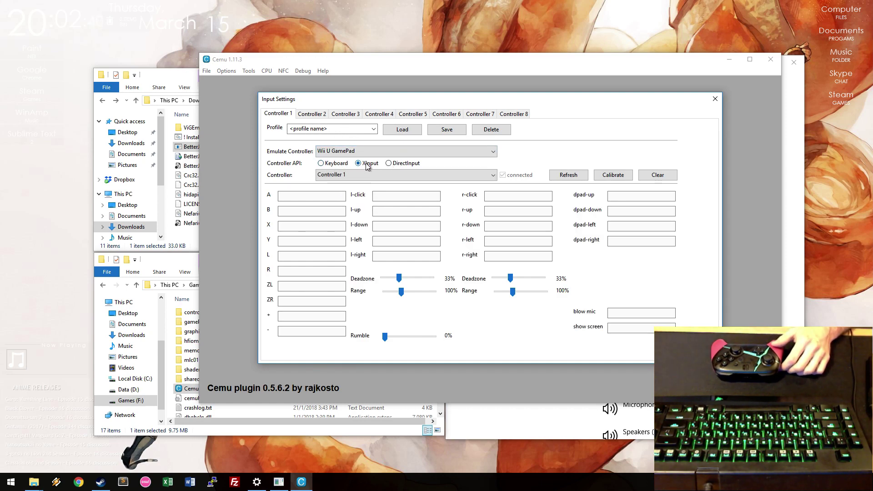
Keep XInput Controller 1, bind A through the stick clicks, and set rumble to 80%.
{"action": "left_click", "coordinate": [365, 177]}
{"action": "left_click", "coordinate": [346, 179]}
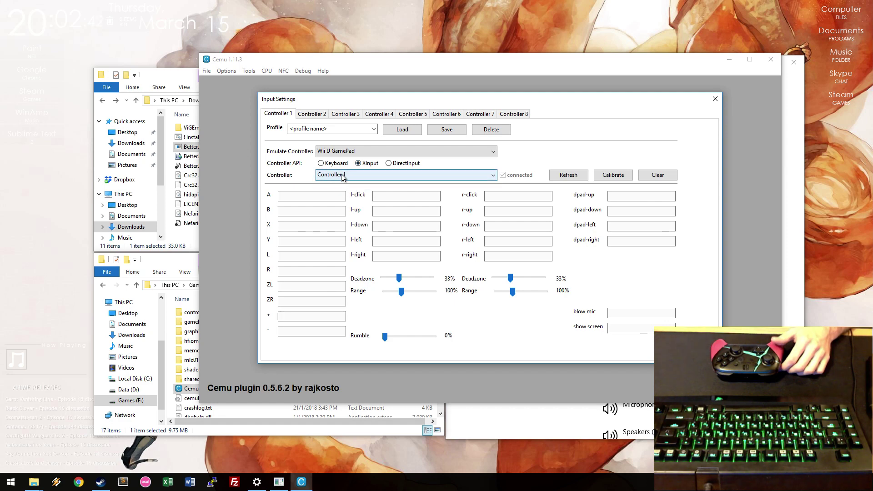
{"action": "left_click", "coordinate": [312, 196]}
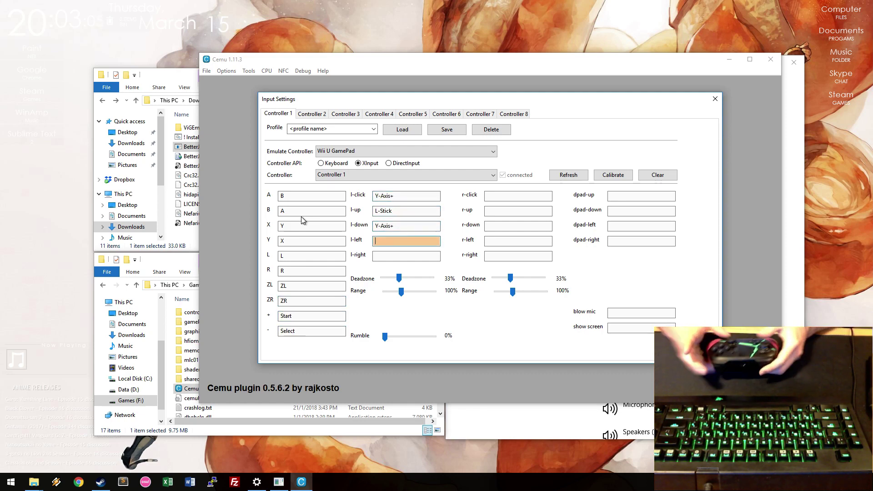
{"action": "left_click", "coordinate": [421, 197]}
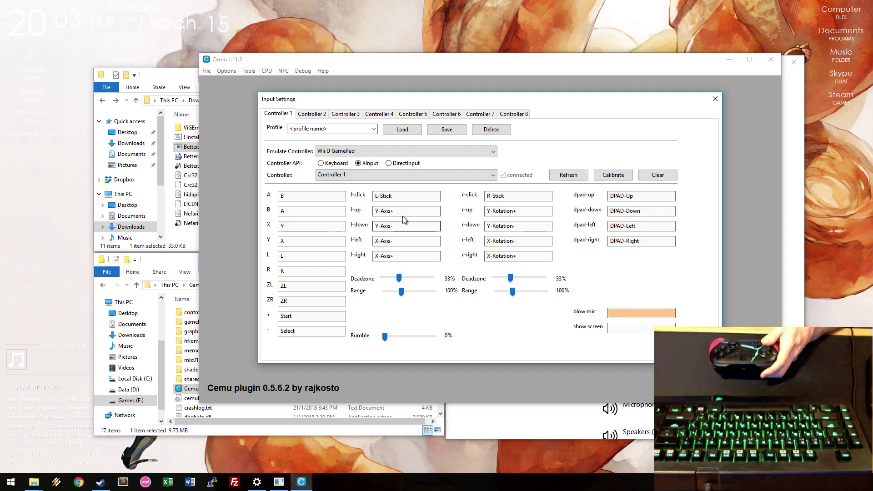
{"action": "left_click_drag", "start_coordinate": [385, 337], "coordinate": [423, 339]}
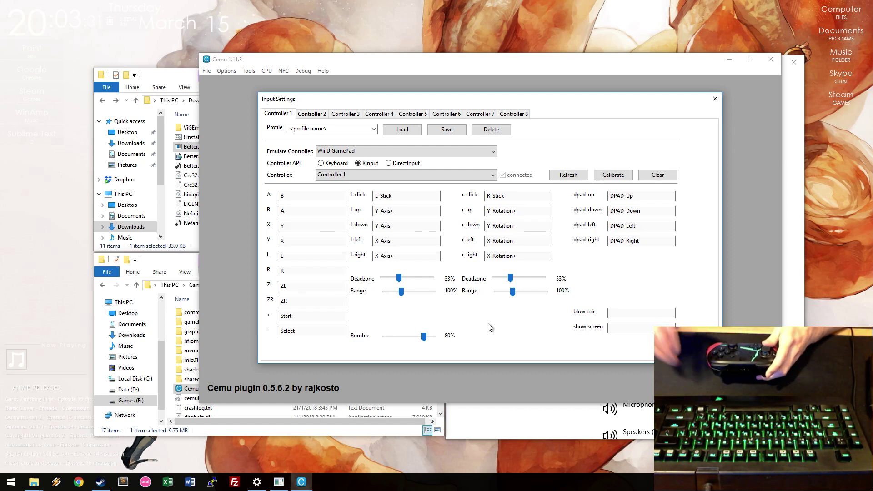
Close Input Settings and launch Breath of the Wild from File's recent games.
{"action": "left_click", "coordinate": [715, 99]}
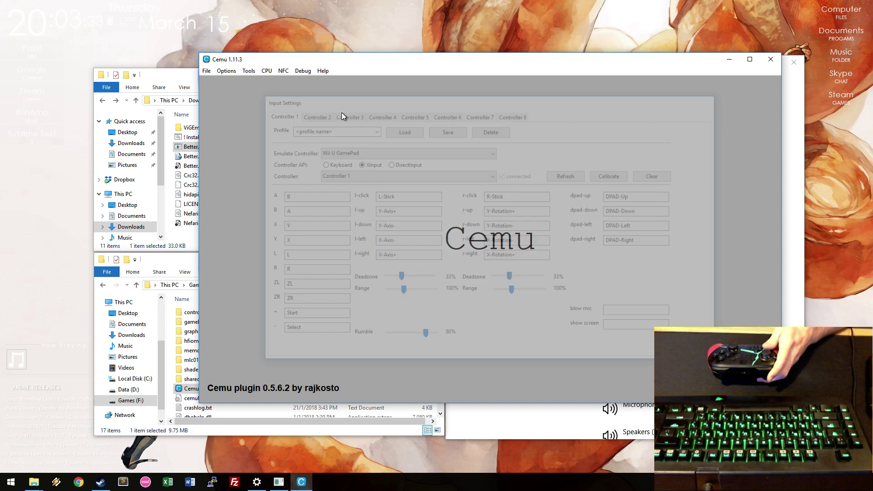
{"action": "left_click", "coordinate": [207, 71]}
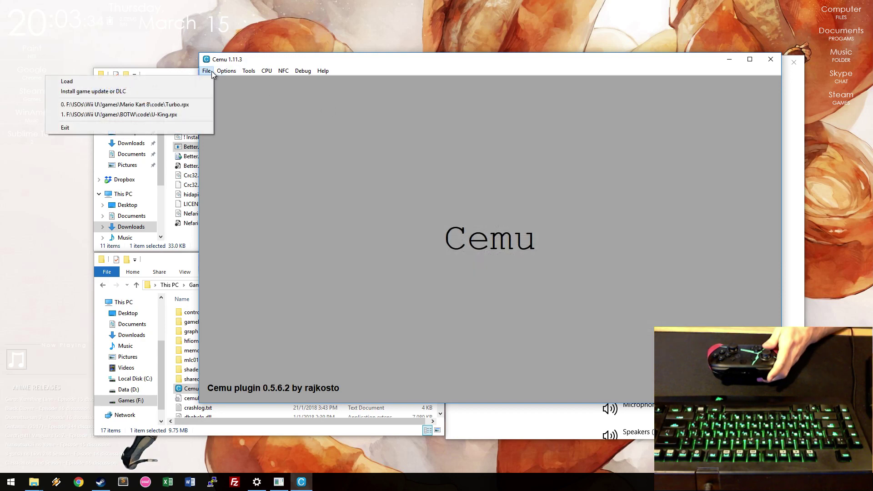
{"action": "left_click", "coordinate": [183, 115]}
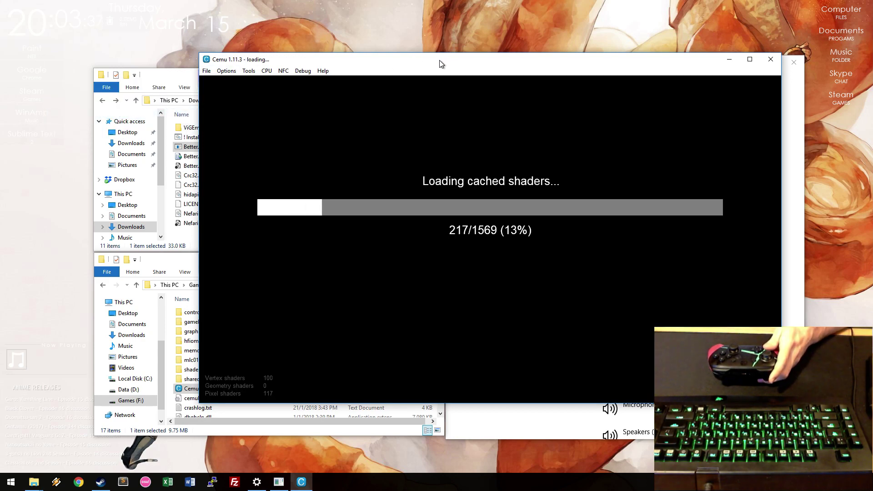
Reposition the game window while playing, then close Cemu.
{"action": "left_click_drag", "start_coordinate": [445, 64], "coordinate": [401, 62]}
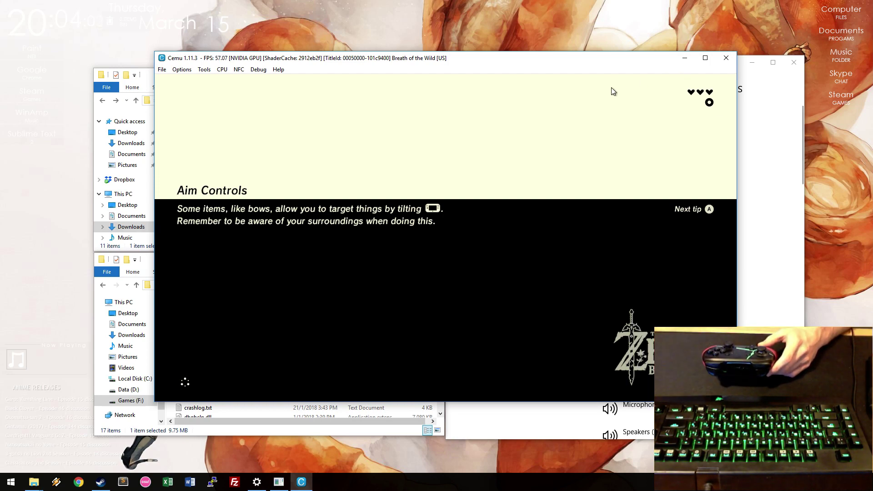
{"action": "left_click_drag", "start_coordinate": [525, 59], "coordinate": [436, 52]}
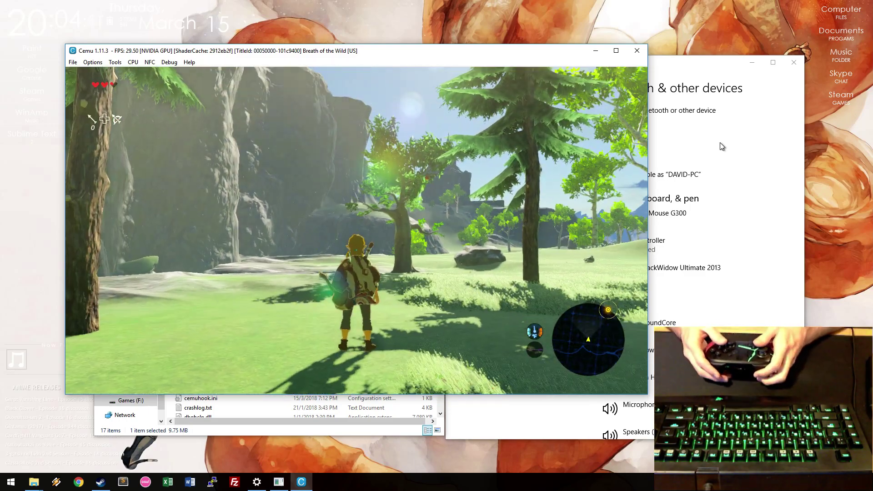
{"action": "left_click", "coordinate": [637, 50]}
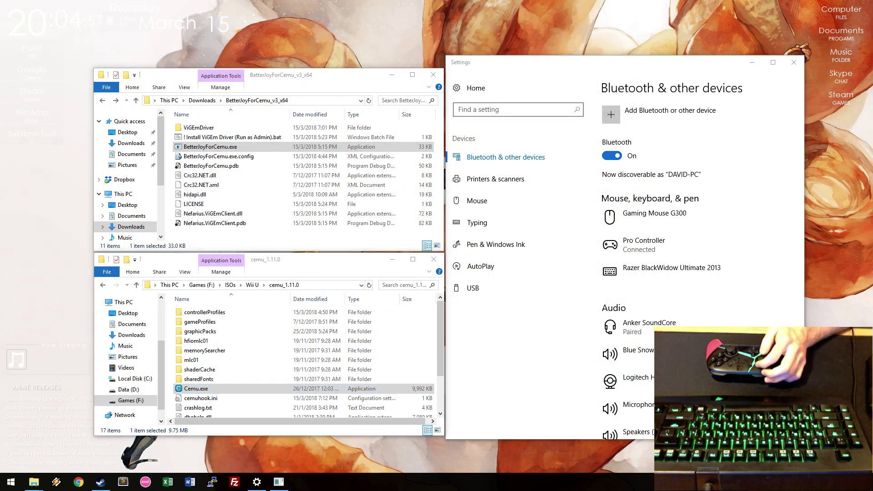
Search the Start menu for 'steam' and launch it.
{"action": "key", "text": "super"}
{"action": "type", "text": "steam"}
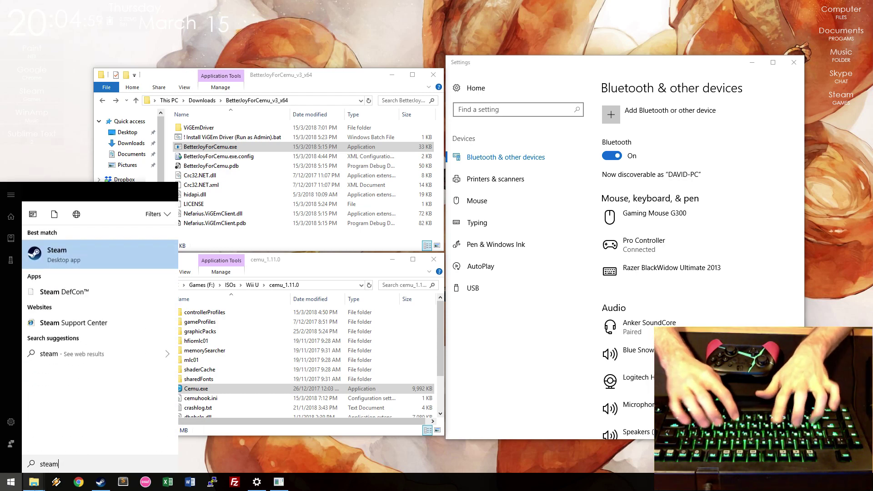
{"action": "key", "text": "Return"}
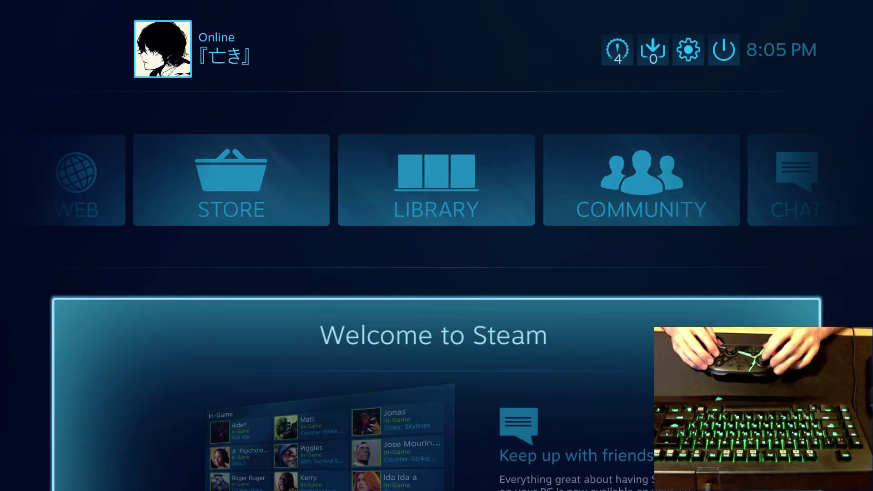
Move focus around the Big Picture home tiles (Library, Store, Welcome panel) with the D-pad.
{"action": "key", "text": "Up"}
{"action": "key", "text": "Right"}
{"action": "key", "text": "Down"}
{"action": "key", "text": "Left"}
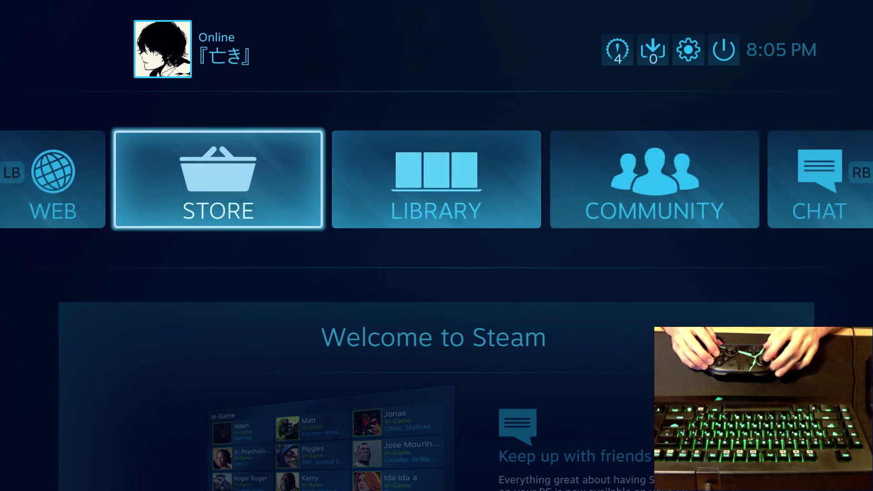
{"action": "key", "text": "Right"}
{"action": "key", "text": "Down"}
{"action": "key", "text": "Up"}
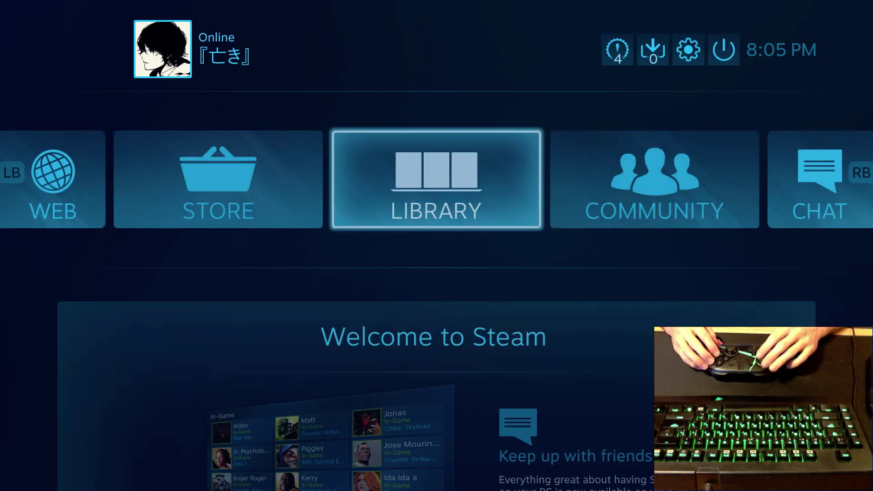
Enter Big Picture settings, browse Account and Controller Settings, then return home.
{"action": "key", "text": "Up"}
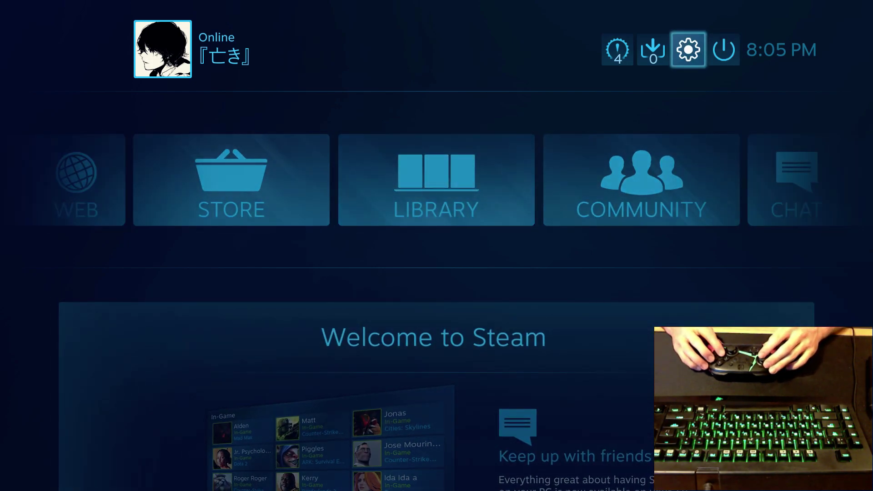
{"action": "key", "text": "Return"}
{"action": "key", "text": "Down"}
{"action": "key", "text": "Down"}
{"action": "key", "text": "Up"}
{"action": "key", "text": "Up"}
{"action": "key", "text": "Escape"}
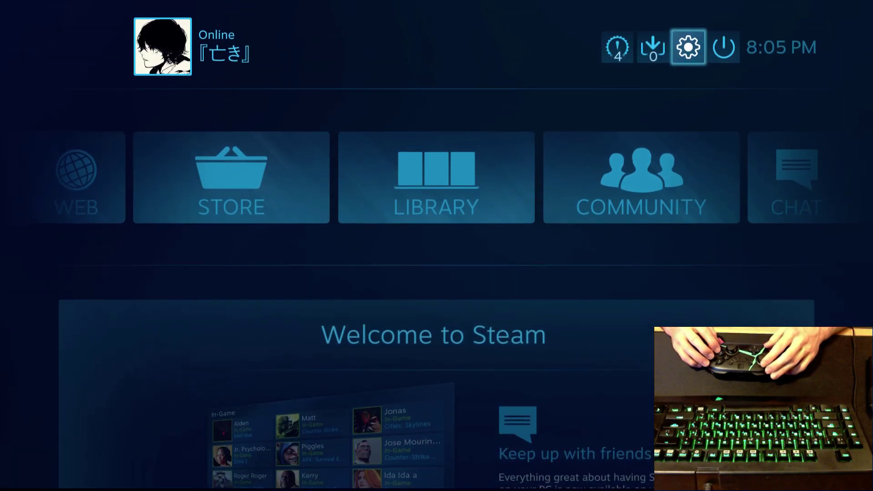
Move across the home tiles again, then minimize Big Picture from the Power menu.
{"action": "key", "text": "Up"}
{"action": "key", "text": "Left"}
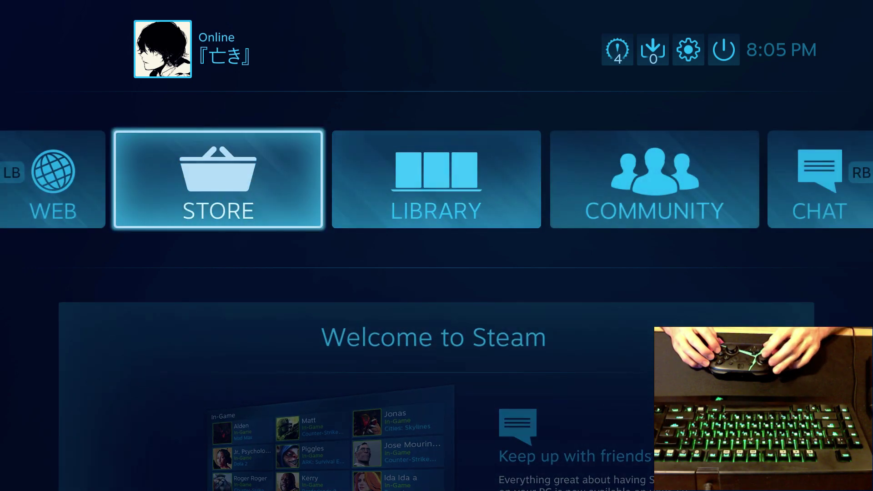
{"action": "key", "text": "Right"}
{"action": "key", "text": "Right"}
{"action": "key", "text": "Right"}
{"action": "key", "text": "Left"}
{"action": "key", "text": "Left"}
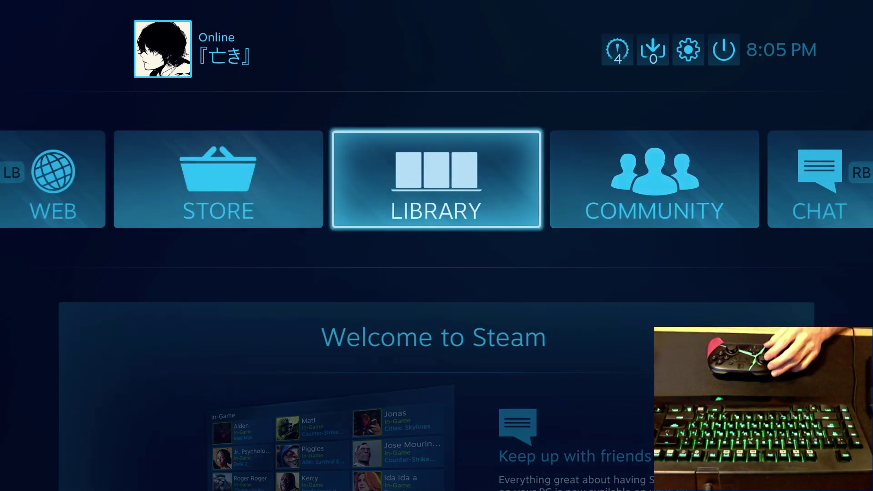
{"action": "left_click", "coordinate": [726, 52]}
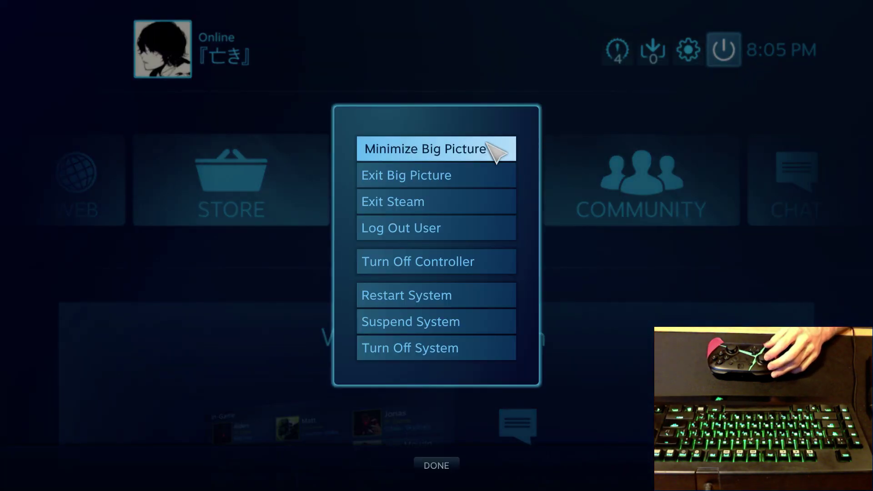
{"action": "left_click", "coordinate": [499, 150]}
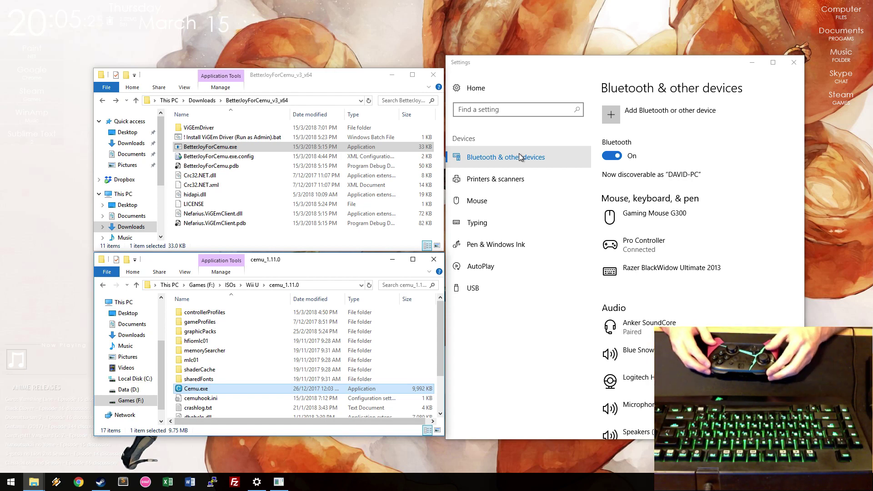